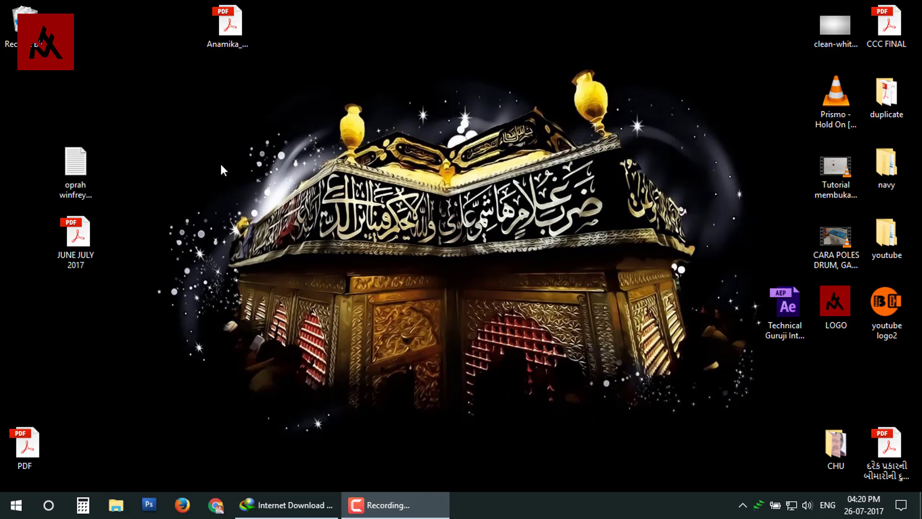
- Open the Programs folder inside Downloads and launch the MiPhone20140509 installer
key("super+e")
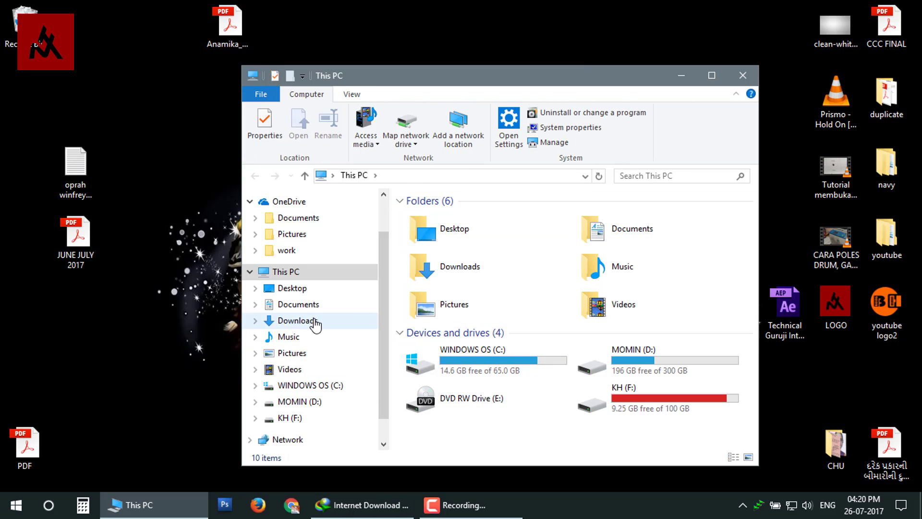
left_click(315, 325)
left_click(565, 240)
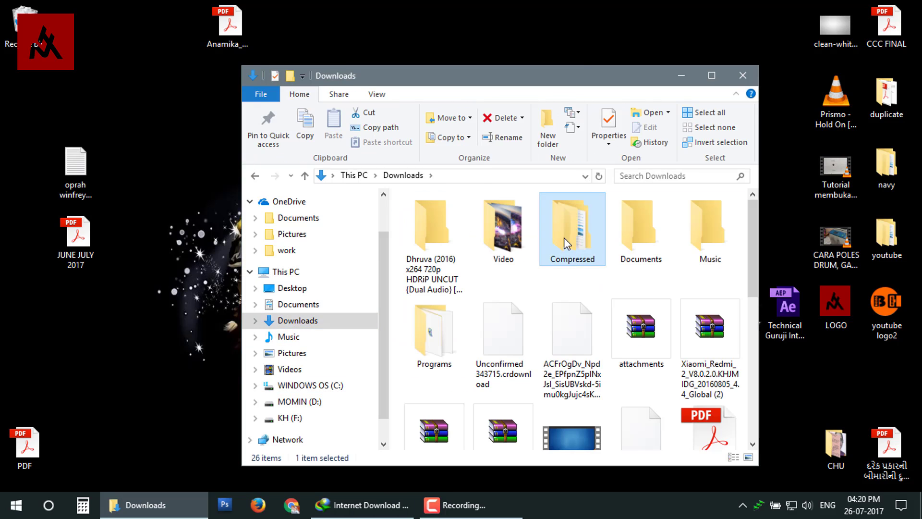
double_click(565, 239)
left_click(422, 174)
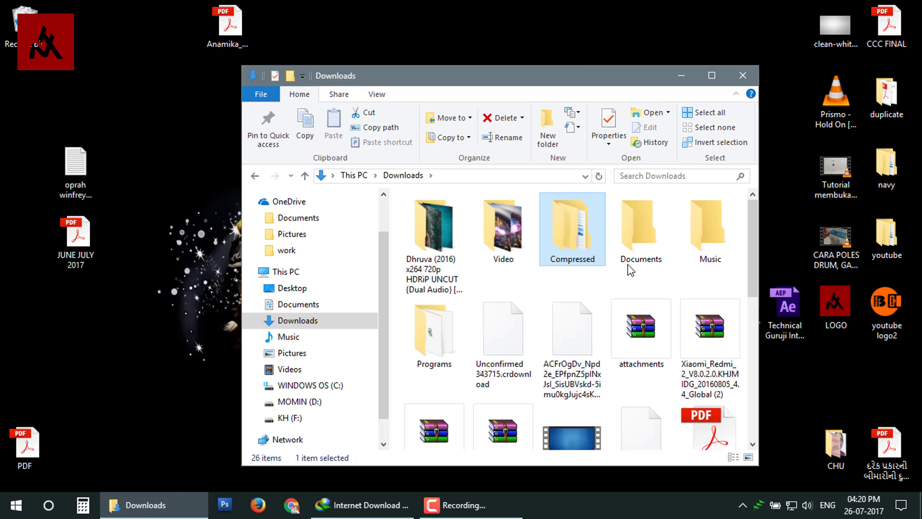
double_click(451, 320)
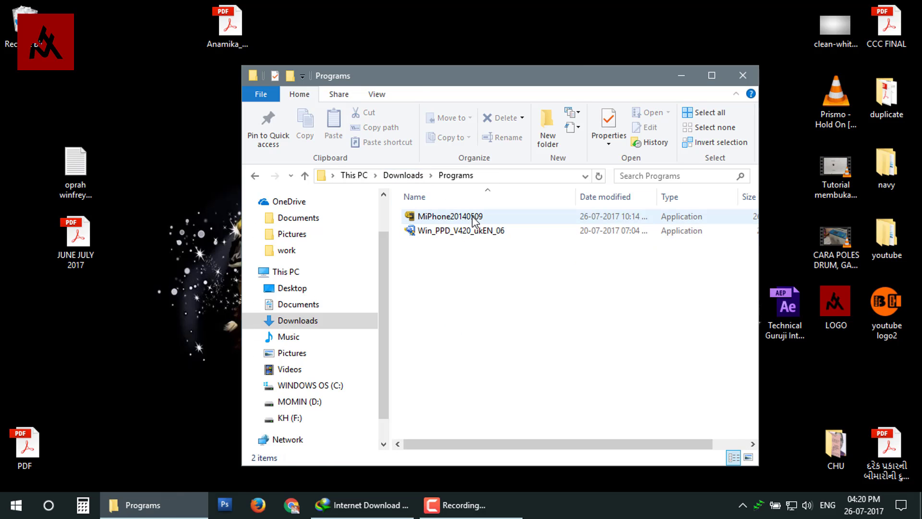
left_click(475, 221)
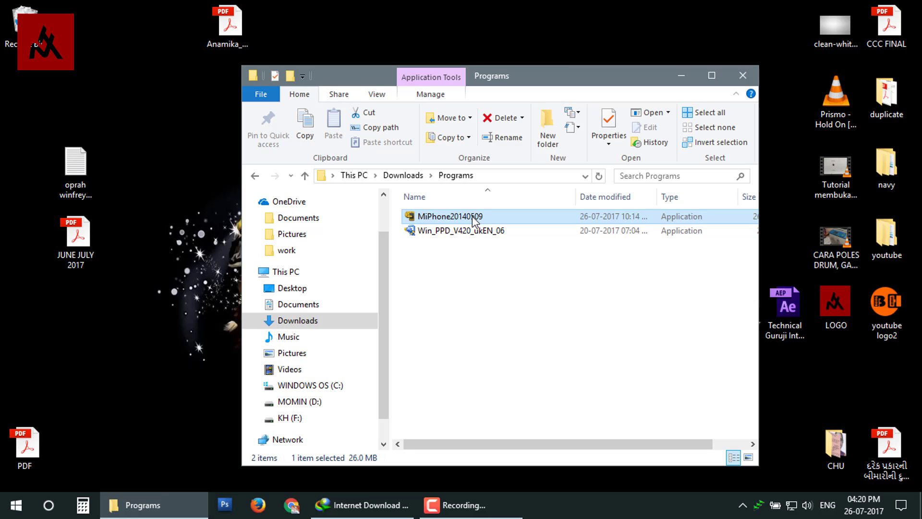
double_click(473, 217)
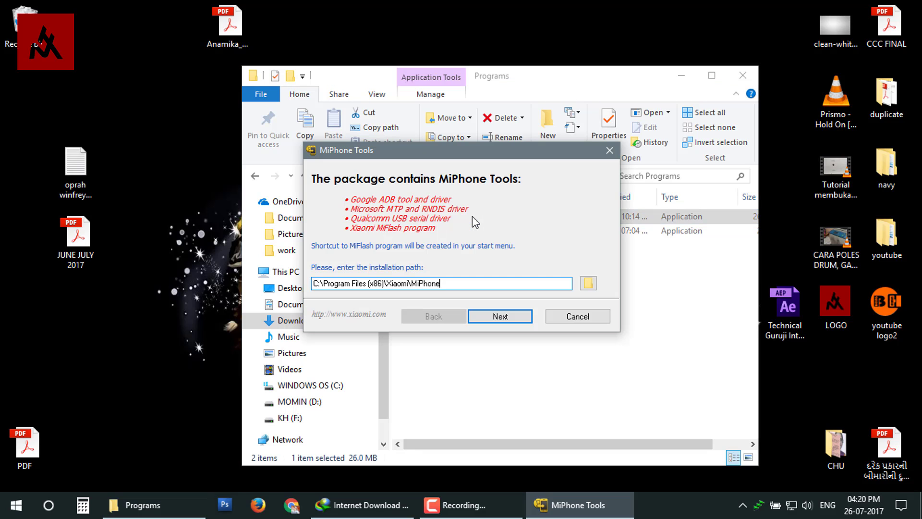
- Install MiPhone Tools to the default installation path and finish the setup wizard
left_click(500, 316)
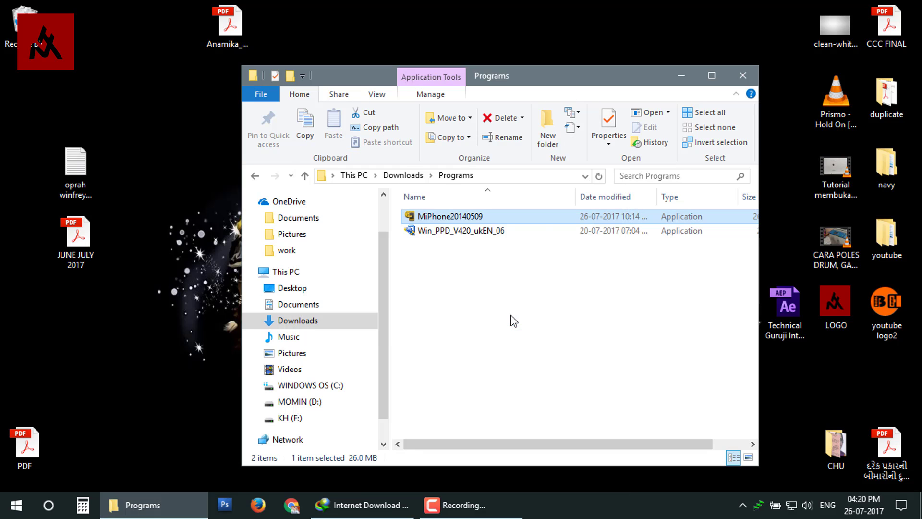
left_click(680, 79)
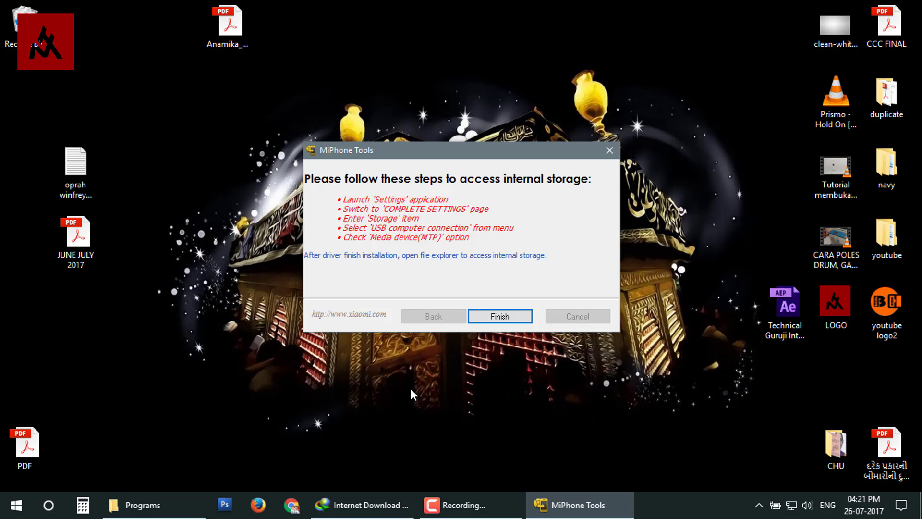
left_click(497, 312)
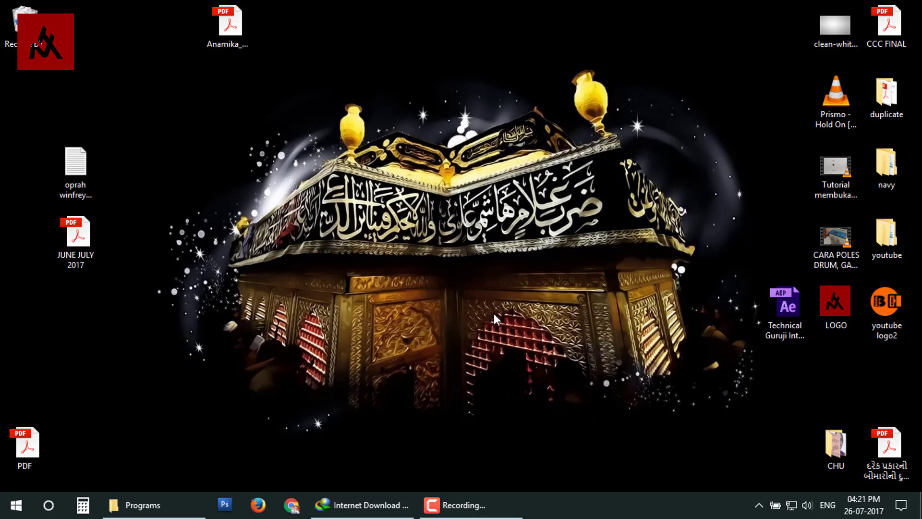
left_click(504, 505)
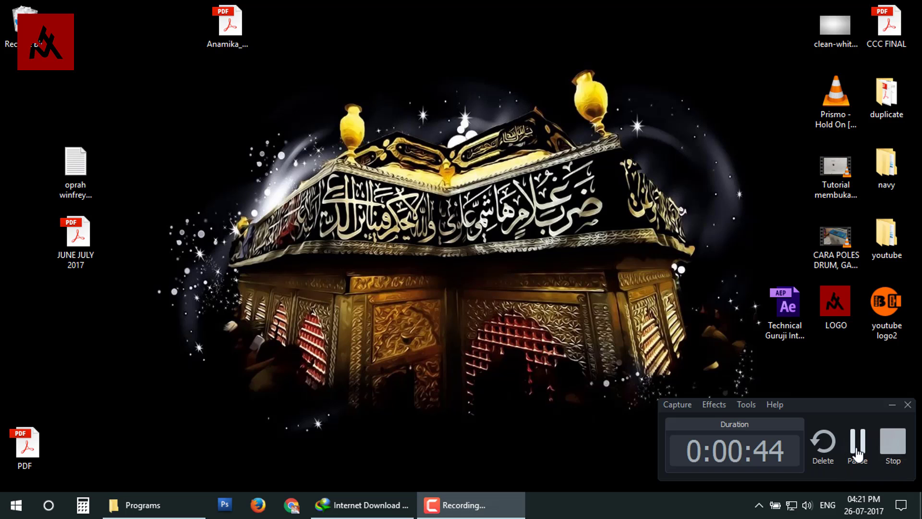
left_click(857, 451)
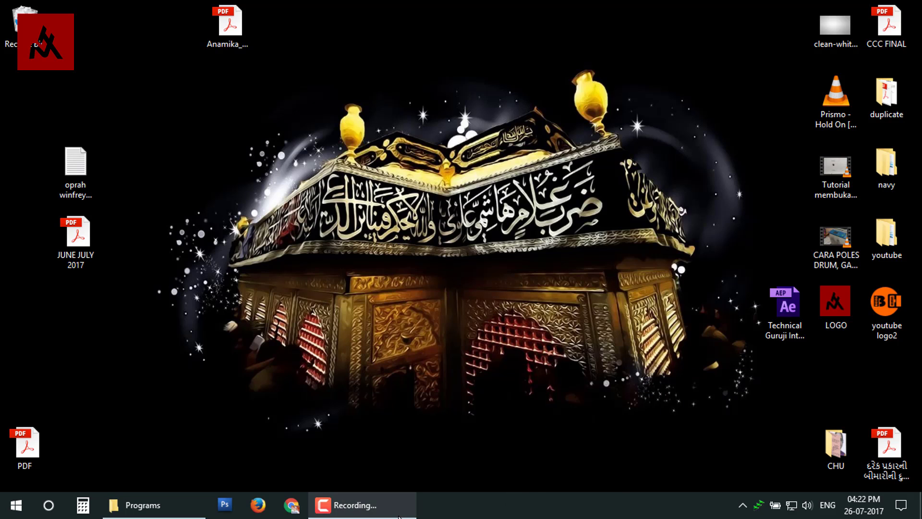
- Look through the Downloads folder and its Compressed subfolder for the firmware archive, and close the file window
left_click(142, 516)
left_click(395, 175)
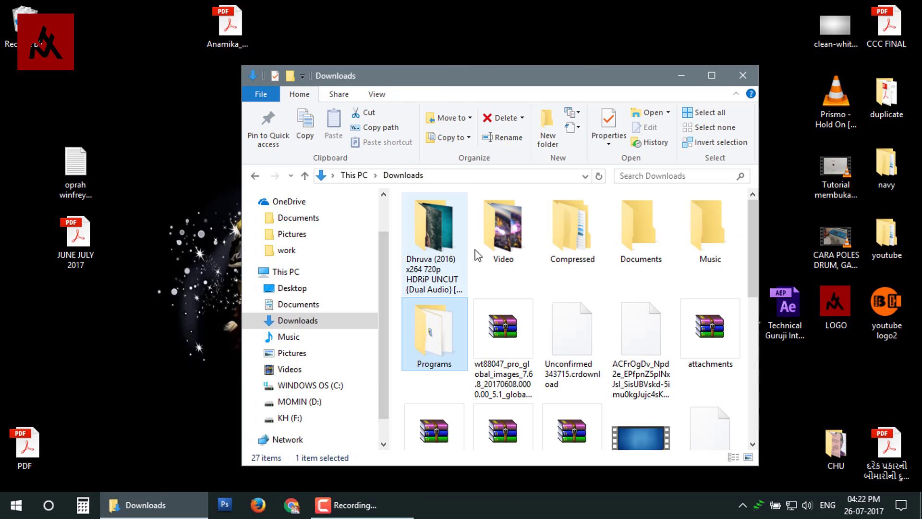
double_click(574, 230)
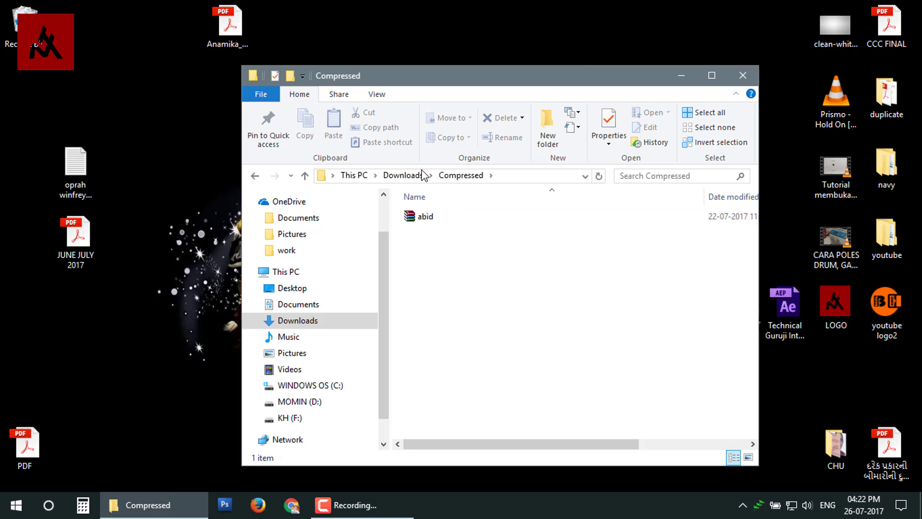
left_click(402, 175)
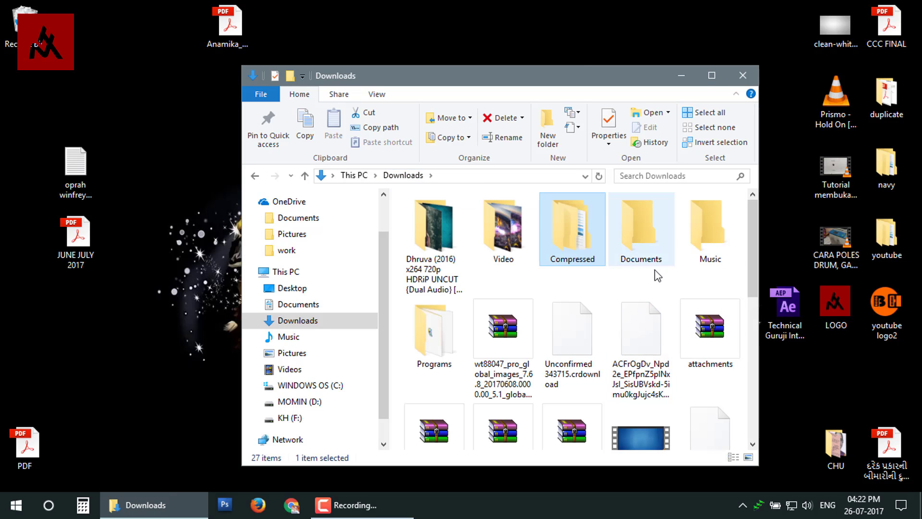
scroll(657, 275, "down", 3)
left_click(739, 70)
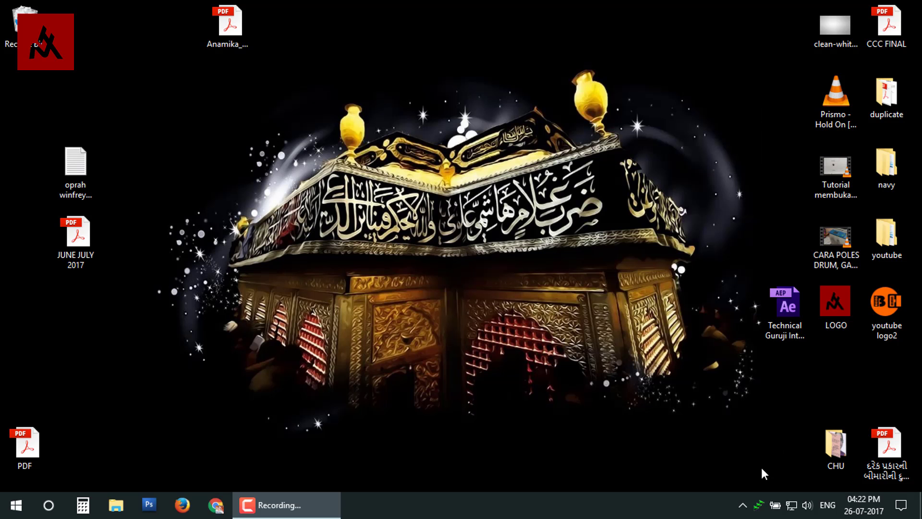
- Check the wt88047_pro_global_images_7.6.8 download in Internet Download Manager and open the folder containing the downloaded file
left_click(758, 504)
left_click(751, 500)
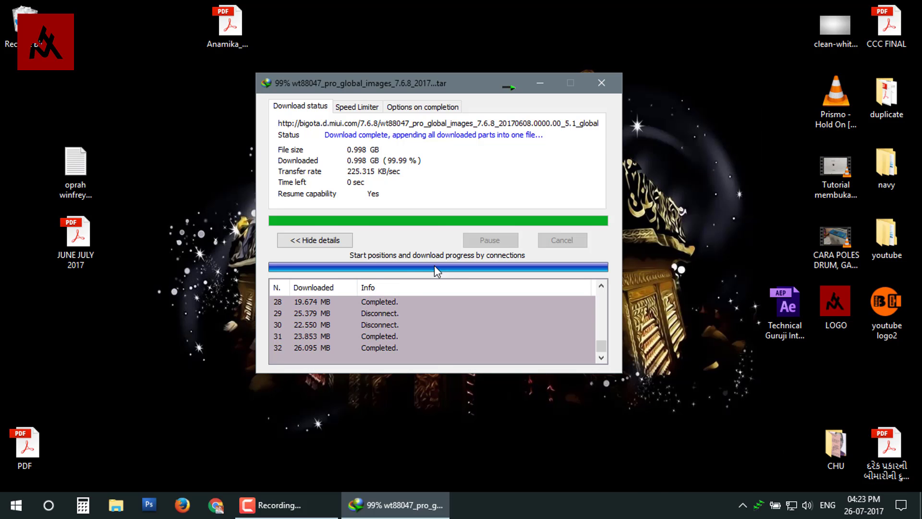
left_click(576, 308)
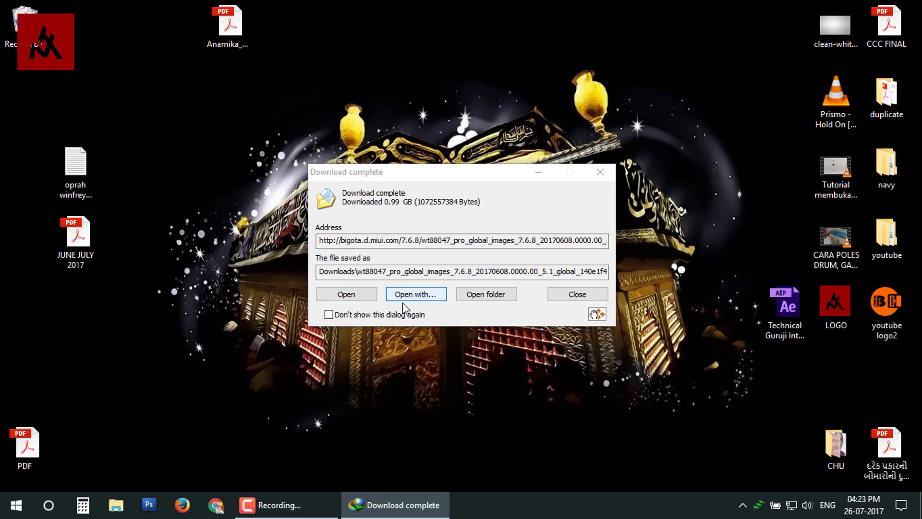
left_click(468, 295)
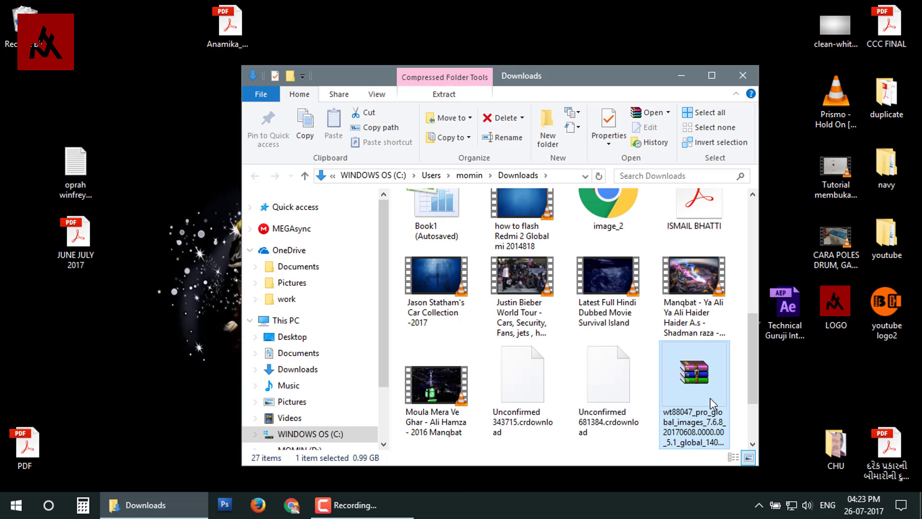
- Copy the downloaded wt88047_pro_global_images_7.6.8 archive and go to the root of the WINDOWS OS (C:) drive
right_click(709, 397)
left_click(618, 319)
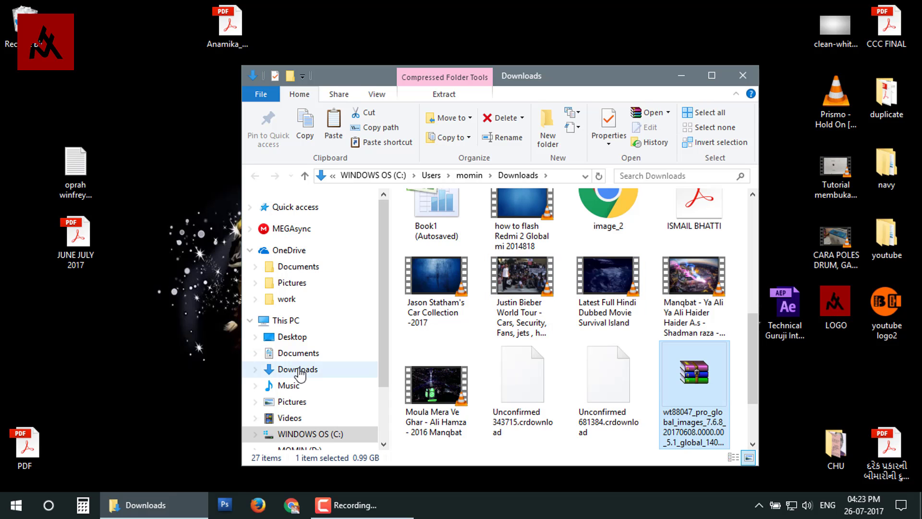
left_click(310, 434)
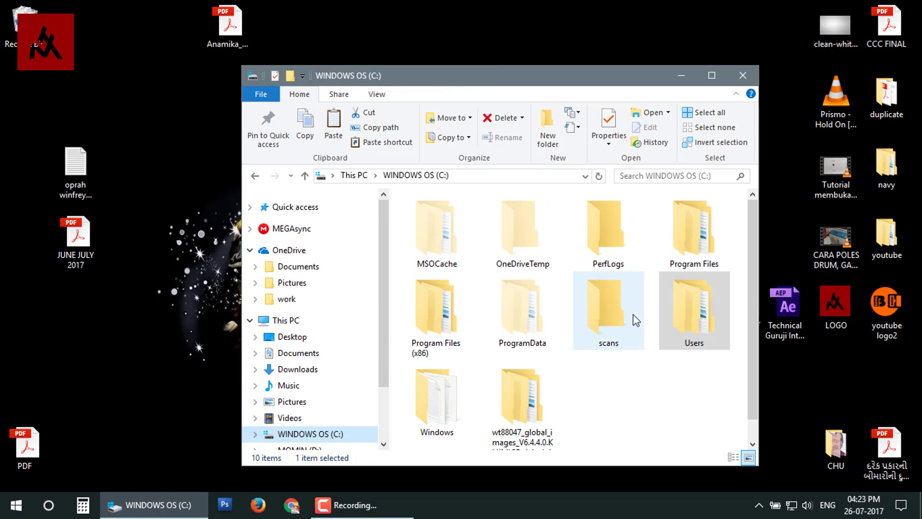
- Permanently delete the old wt88047_global_images_V6.4.4.0 firmware folder from the C: drive
right_click(649, 377)
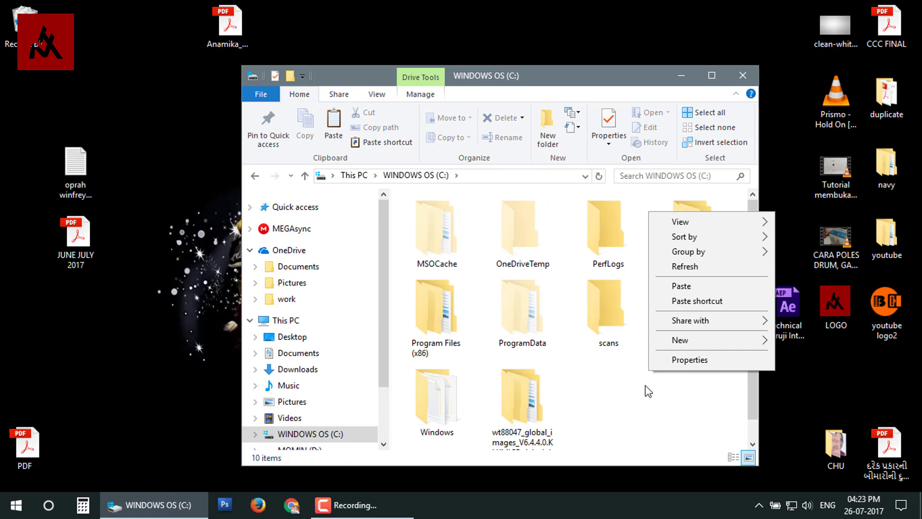
left_click(547, 432)
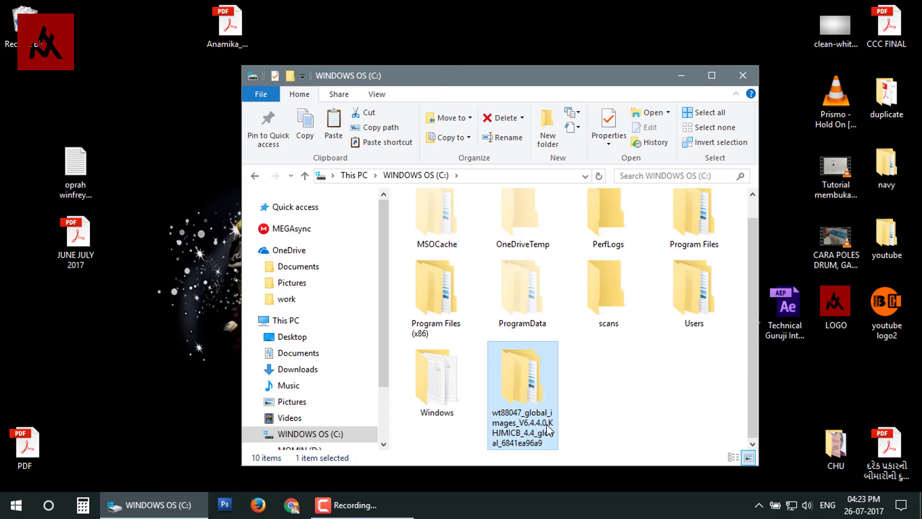
key("Delete")
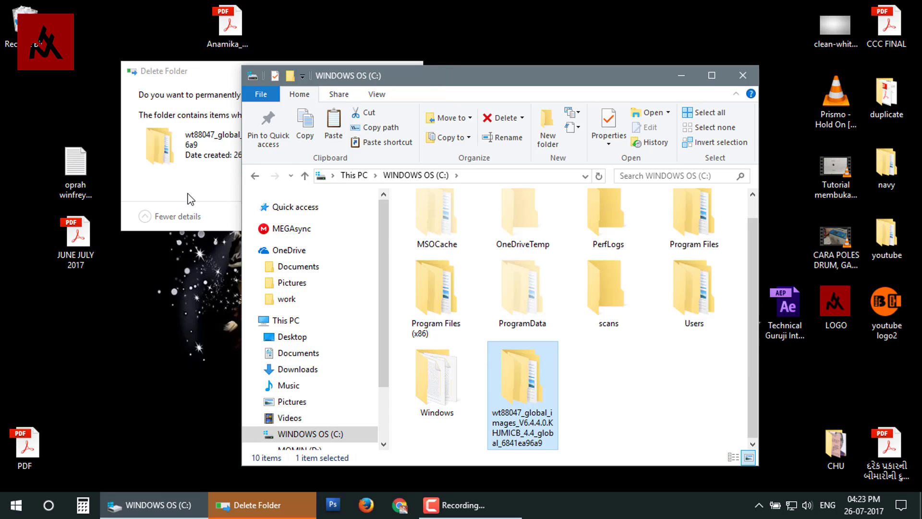
left_click(188, 194)
left_click(284, 181)
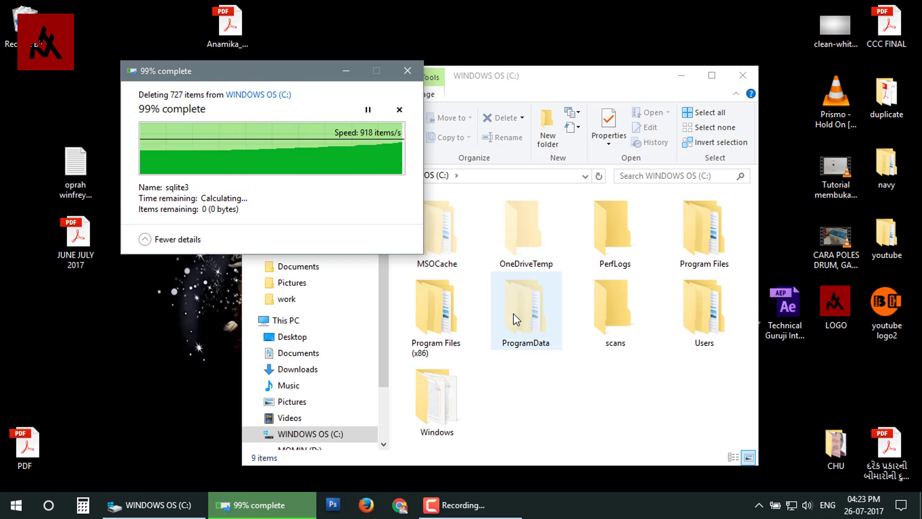
- Paste the copied firmware archive into the root of the C: drive, approving the destination folder access request
right_click(523, 287)
left_click(552, 363)
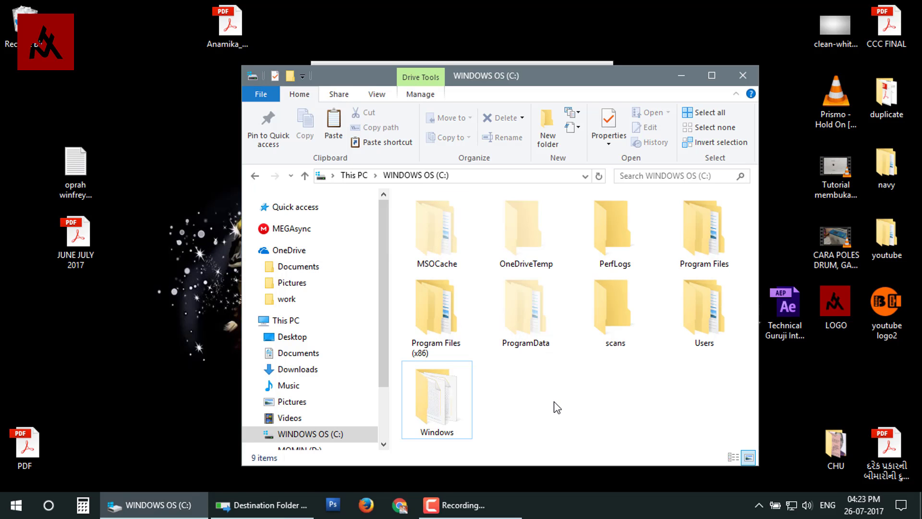
left_click_drag(488, 75, 641, 33)
left_click(377, 94)
left_click(433, 166)
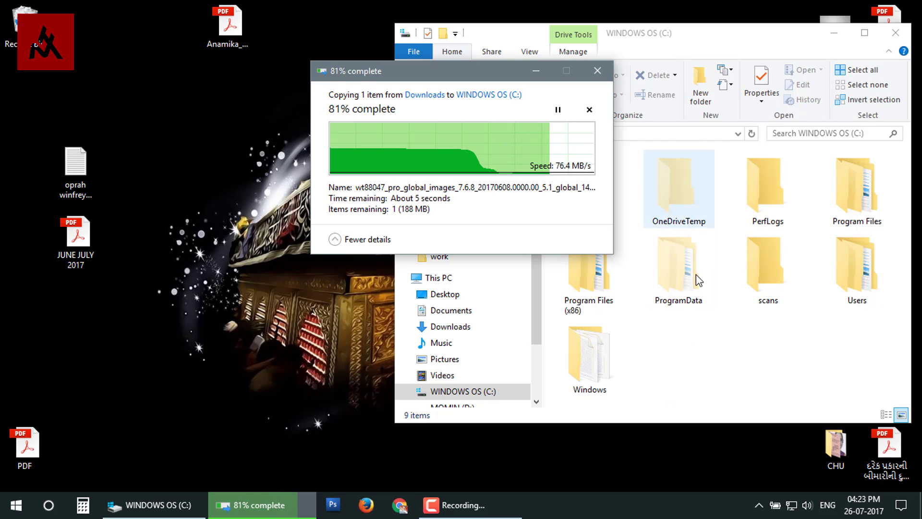
- Extract the firmware archive on the C: drive into its own default-named folder and minimize the file window
right_click(678, 374)
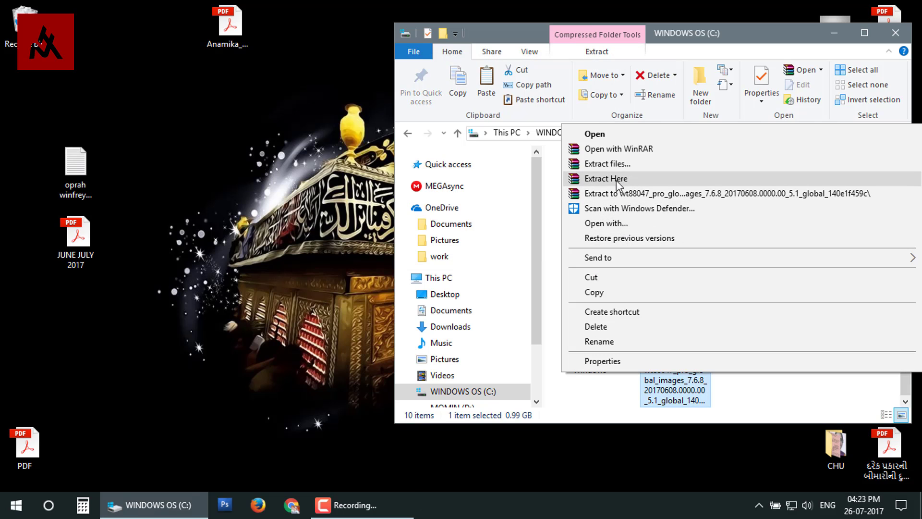
left_click(620, 165)
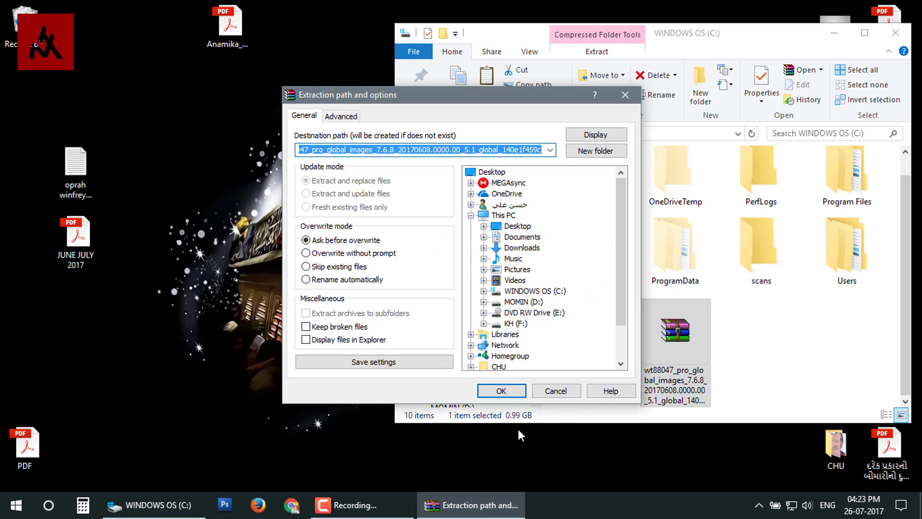
left_click(500, 392)
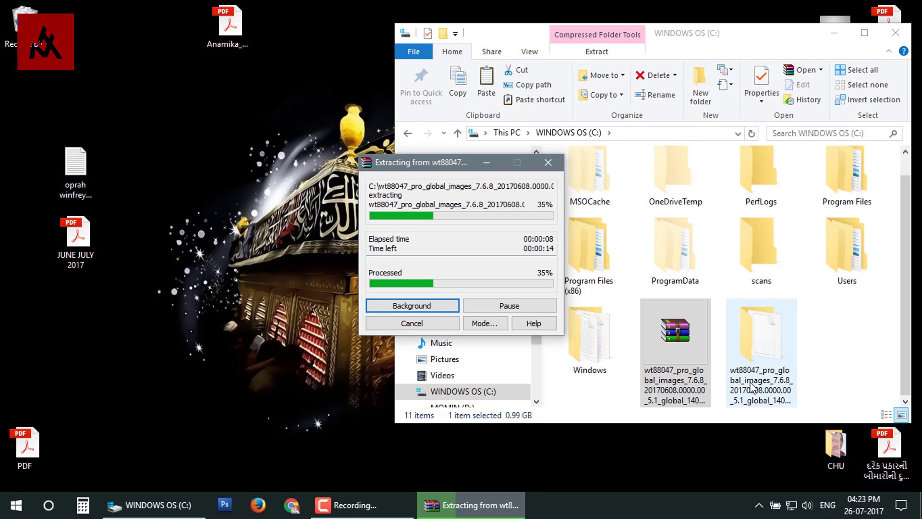
left_click(840, 34)
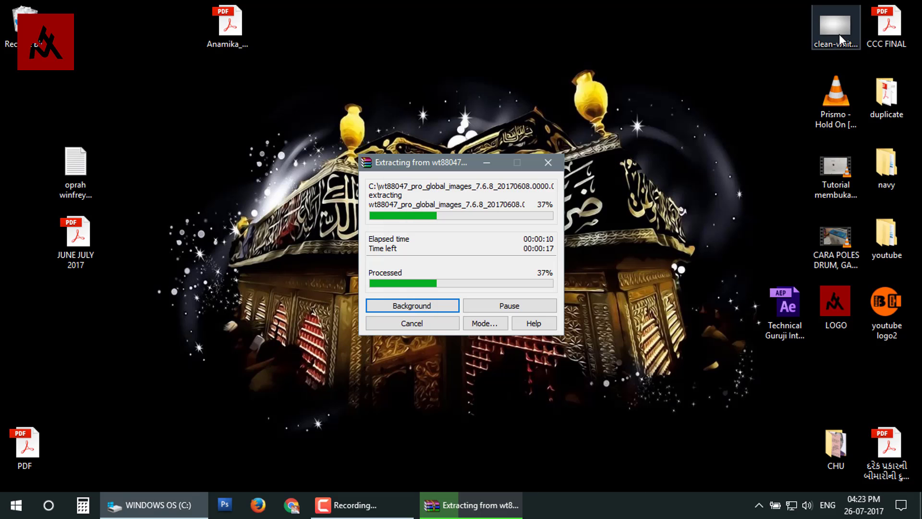
- Launch MiFlash and refresh its list of connected devices
left_click(16, 505)
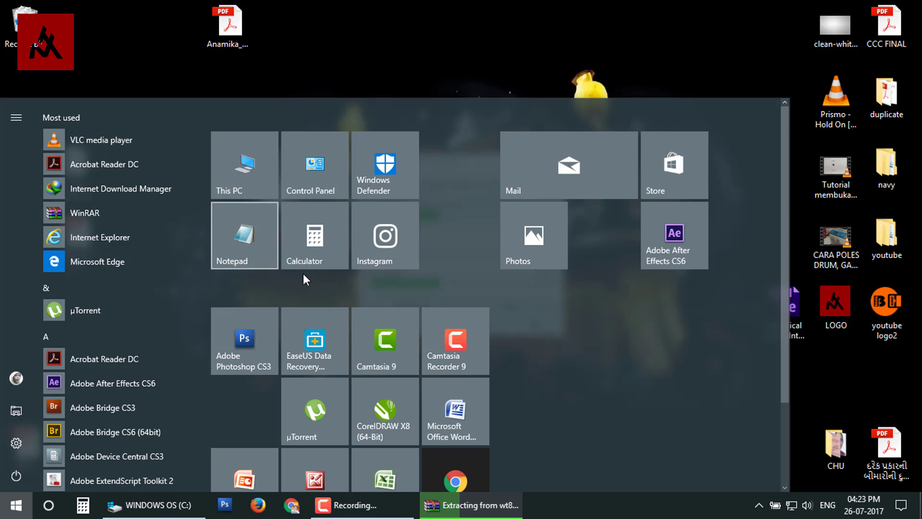
scroll(590, 420, "down", 2)
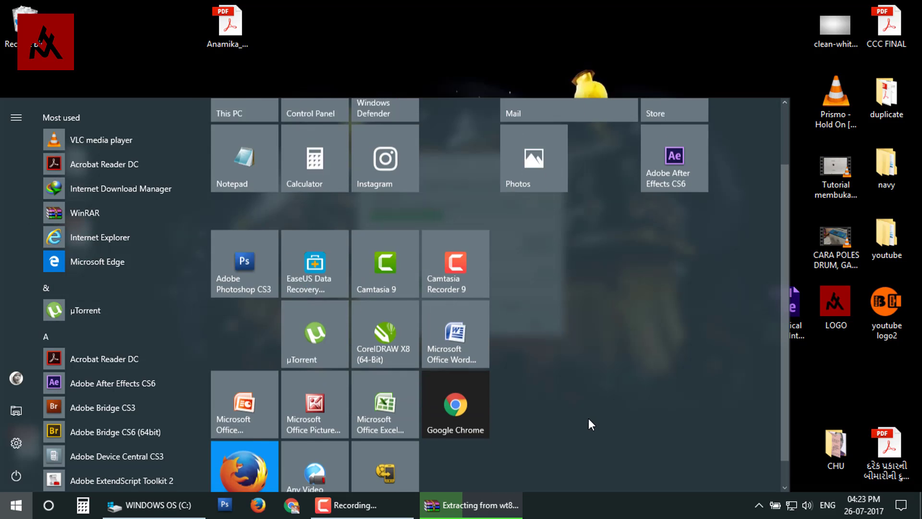
left_click(381, 459)
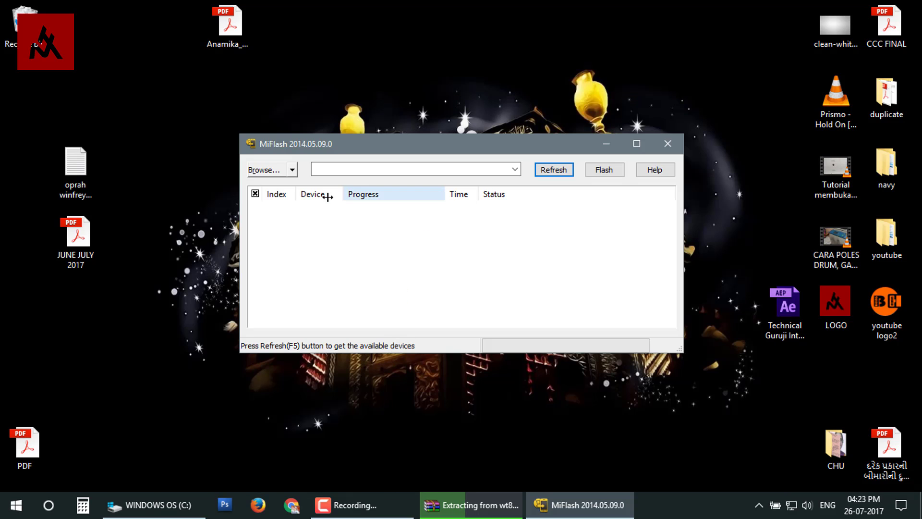
left_click(563, 172)
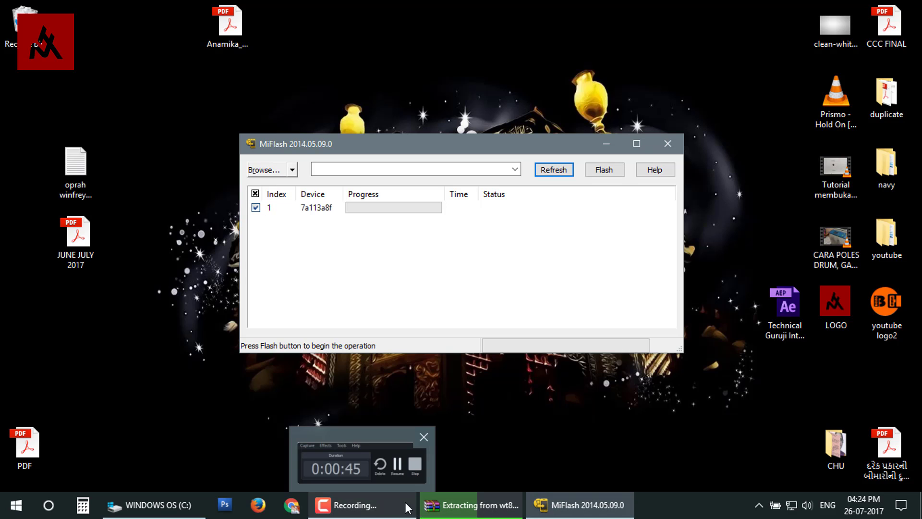
- Switch back to File Explorer and open the extracted wt88047_pro_global_images_7.6.8 folder on the C: drive
left_click(149, 505)
double_click(736, 342)
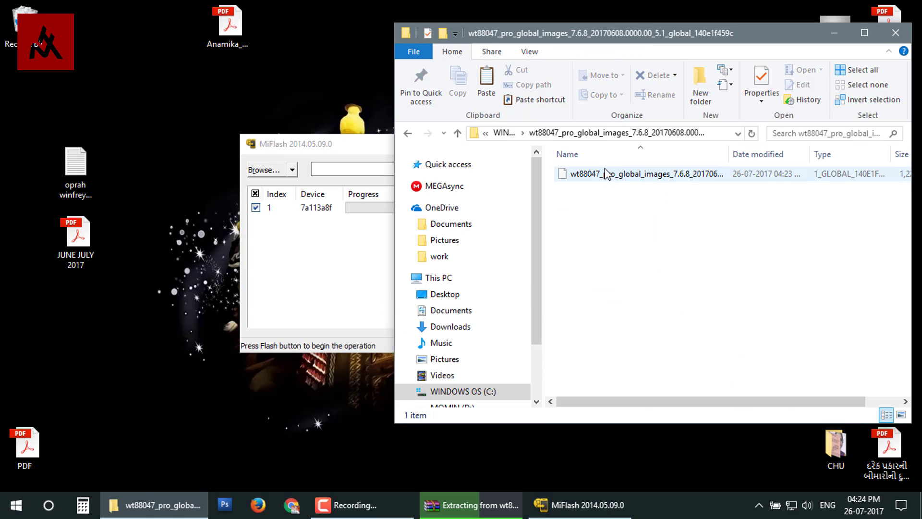
- Inspect the full details of the file being extracted, then minimize MiFlash and bring the WinRAR extraction progress window forward
left_click_drag(730, 157, 819, 160)
left_click_drag(759, 403, 898, 391)
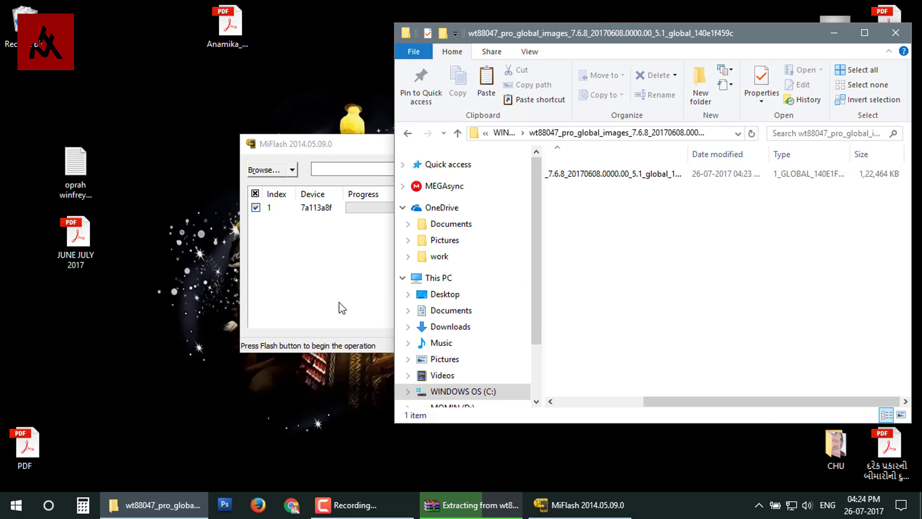
left_click_drag(329, 150, 192, 143)
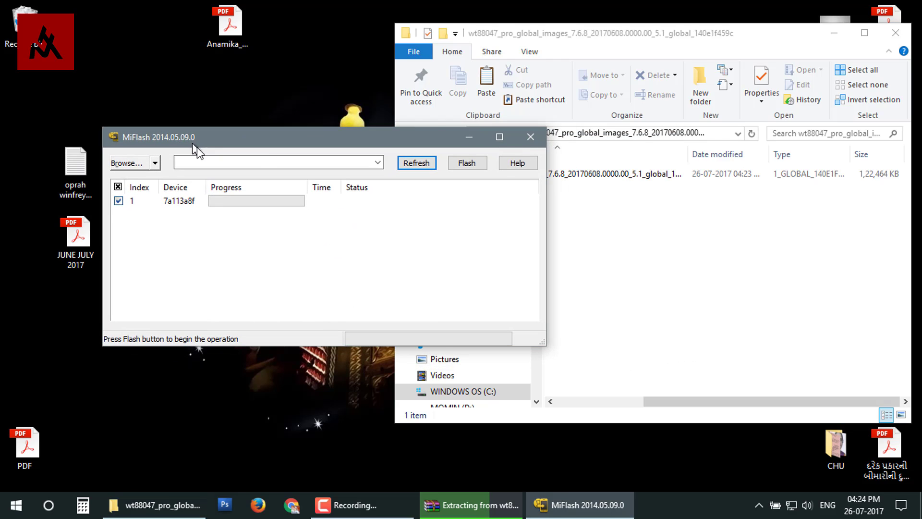
left_click(472, 137)
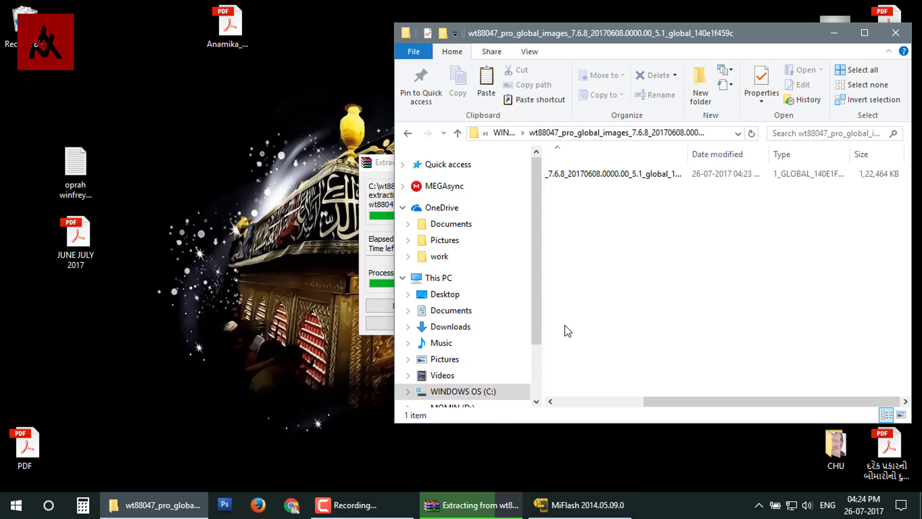
left_click(361, 245)
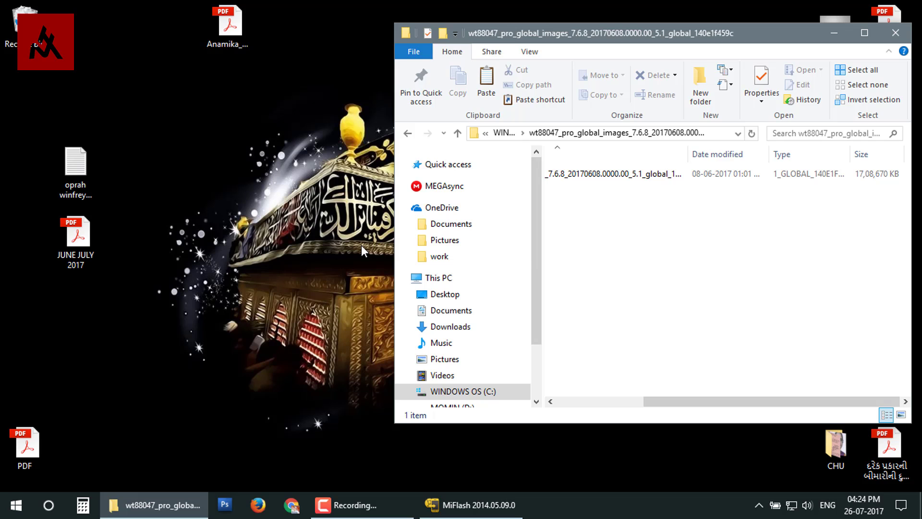
- Rename the extracted firmware file by adding the .zip extension to the end of its name, accepting the extension change
left_click(596, 175)
right_click(596, 175)
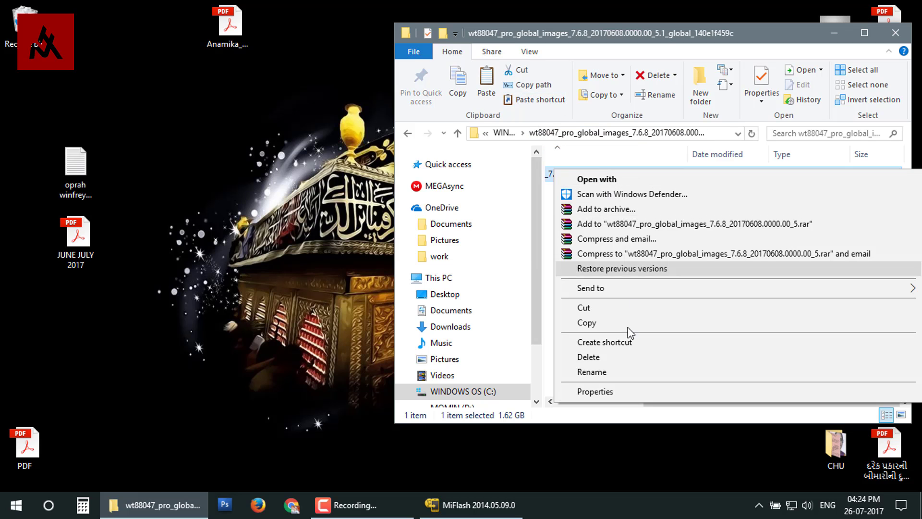
left_click(619, 372)
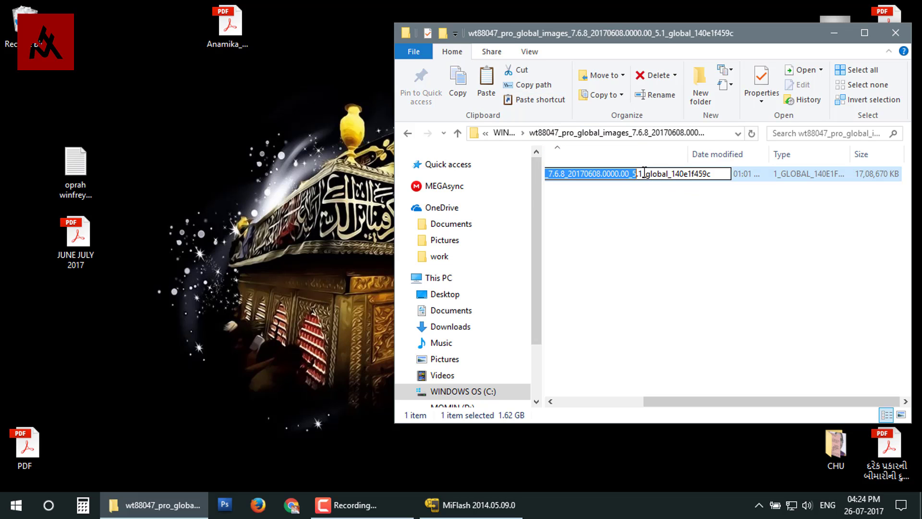
left_click(725, 171)
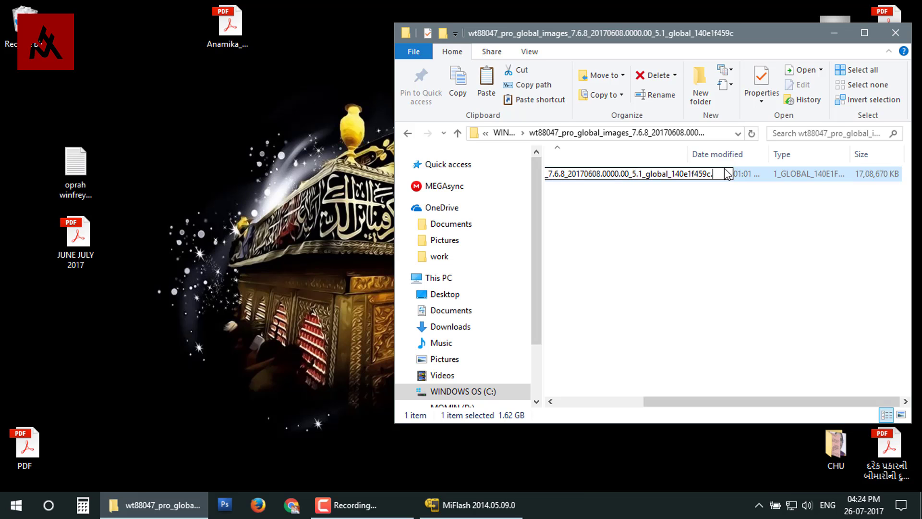
type(".zip")
key("Return")
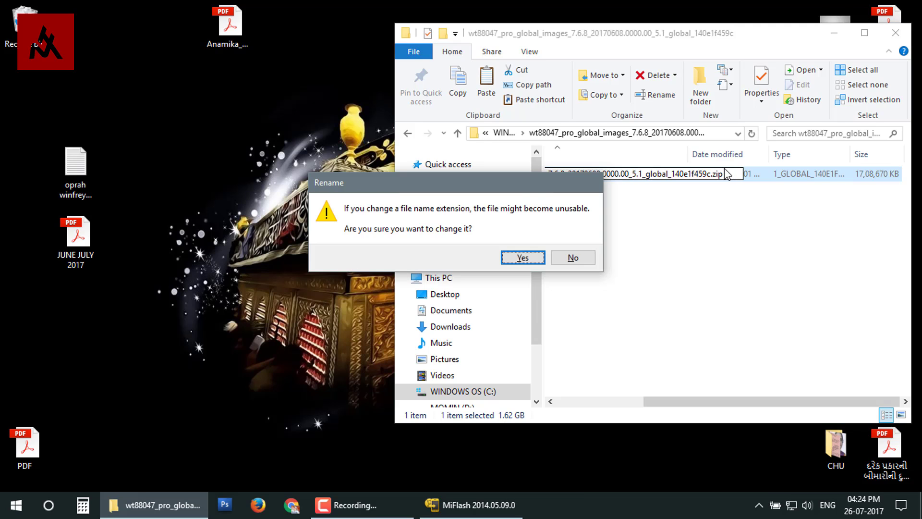
left_click(524, 259)
- Extract the renamed ZIP archive into its own default-named folder and close the File Explorer window once extraction finishes
right_click(595, 173)
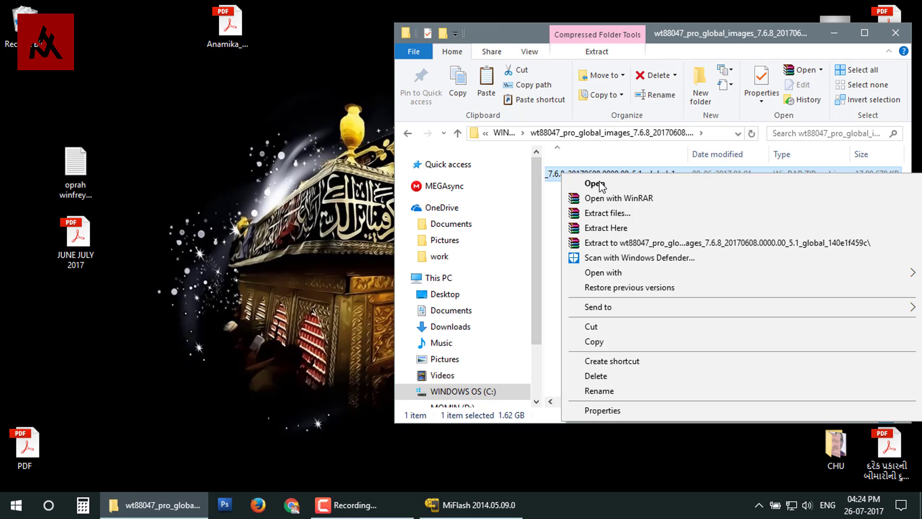
left_click(615, 213)
left_click(517, 398)
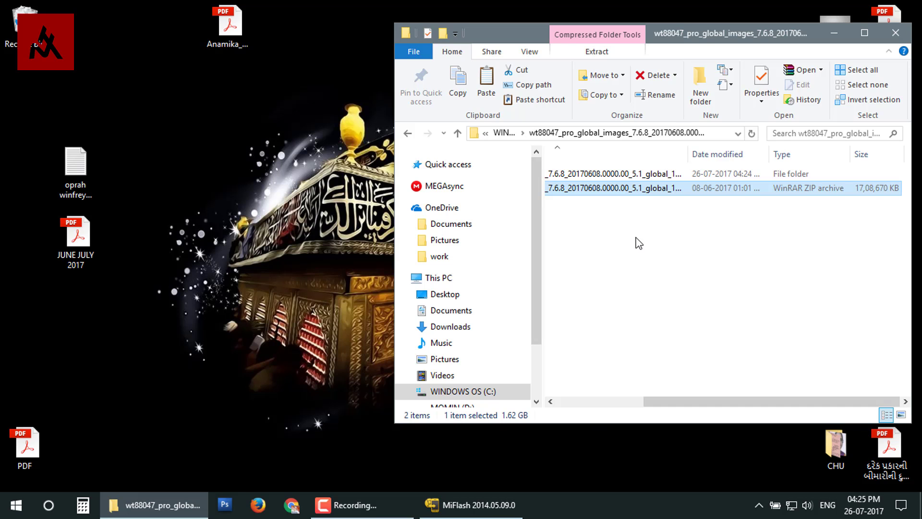
left_click(895, 33)
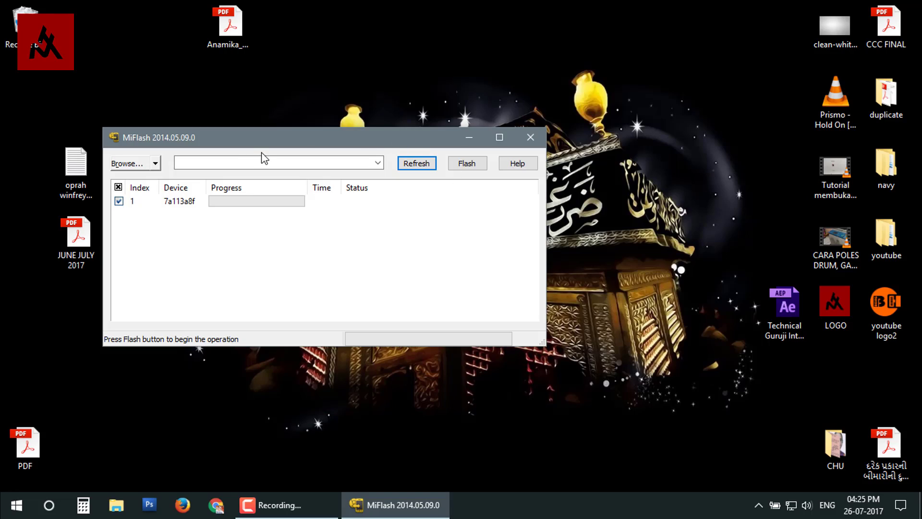
- In MiFlash, set the phone image folder to the extracted wt88047_pro_global_images_7.6.8 subfolder inside the firmware folder on the C: drive
left_click(155, 166)
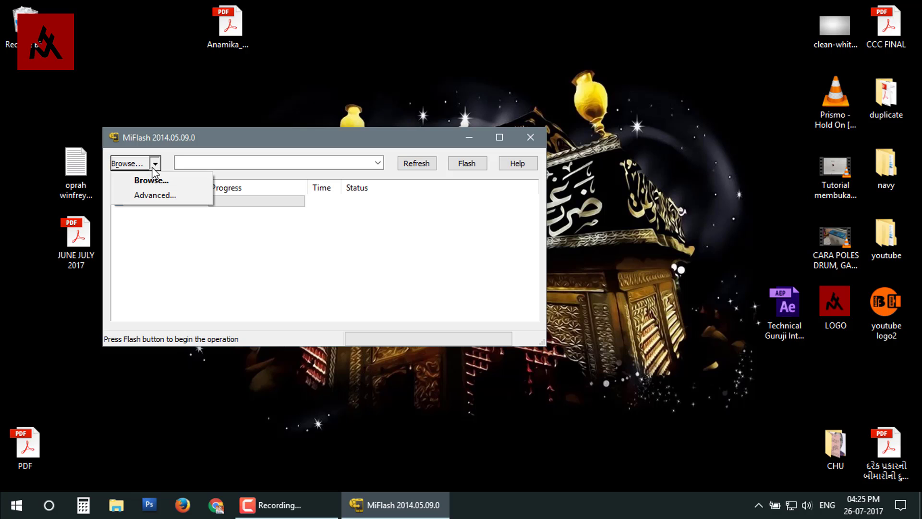
left_click(169, 182)
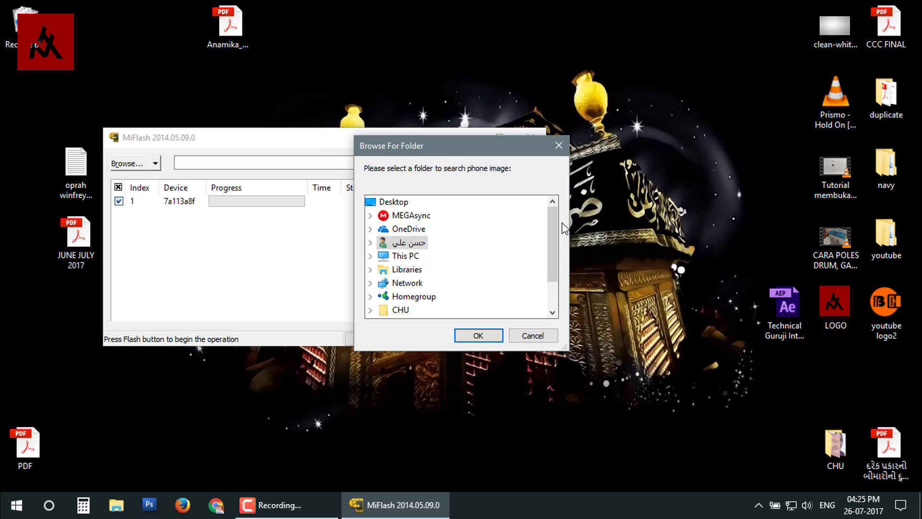
scroll(425, 279, "down", 1)
left_click(404, 215)
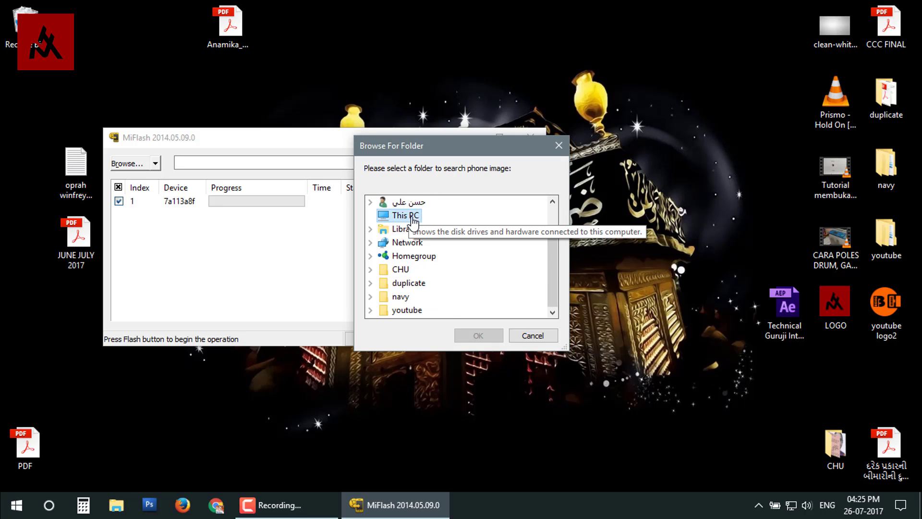
double_click(405, 215)
scroll(461, 288, "down", 1)
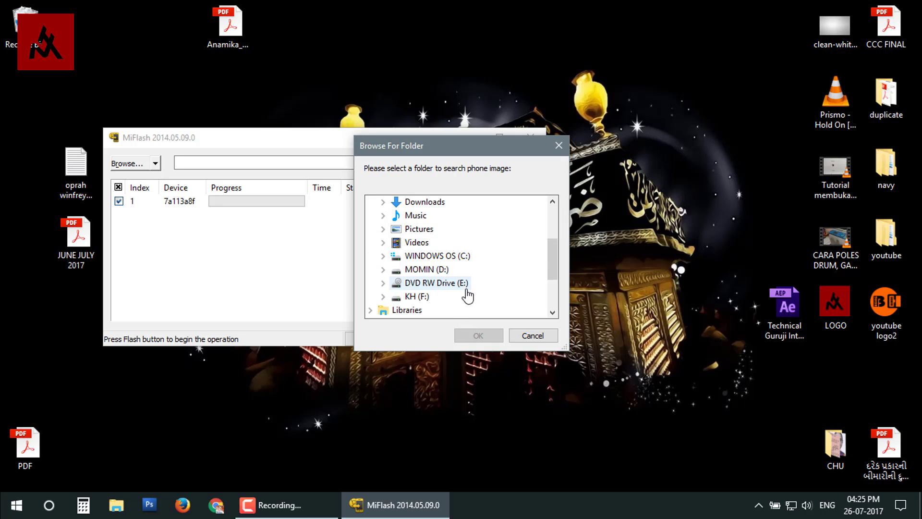
double_click(440, 259)
scroll(477, 283, "down", 1)
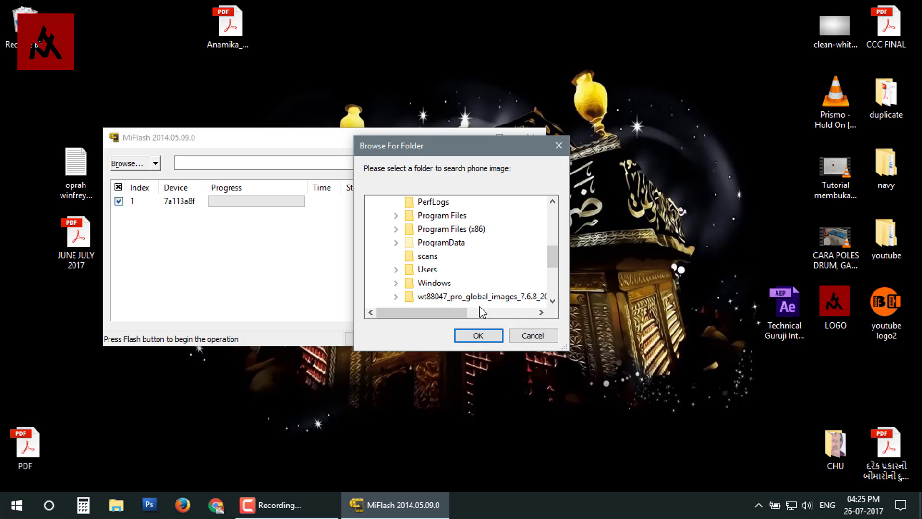
double_click(481, 297)
left_click(414, 298)
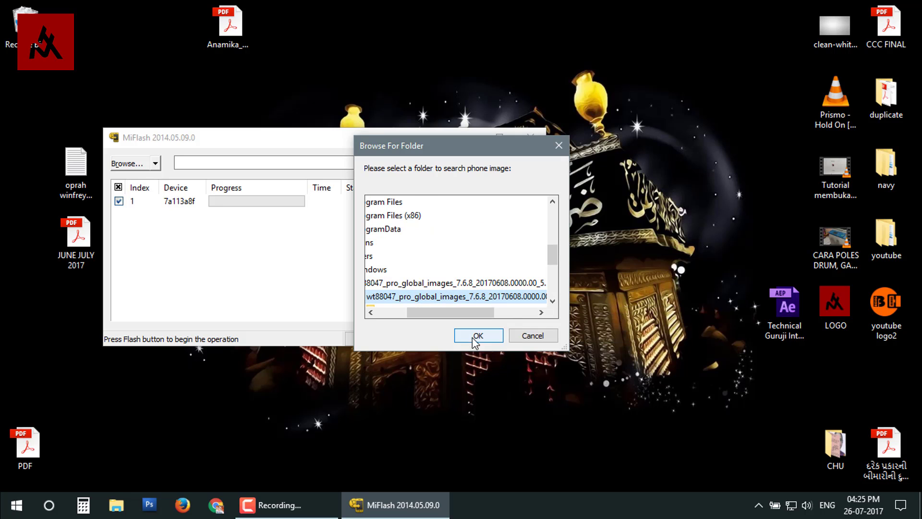
scroll(494, 298, "down", 1)
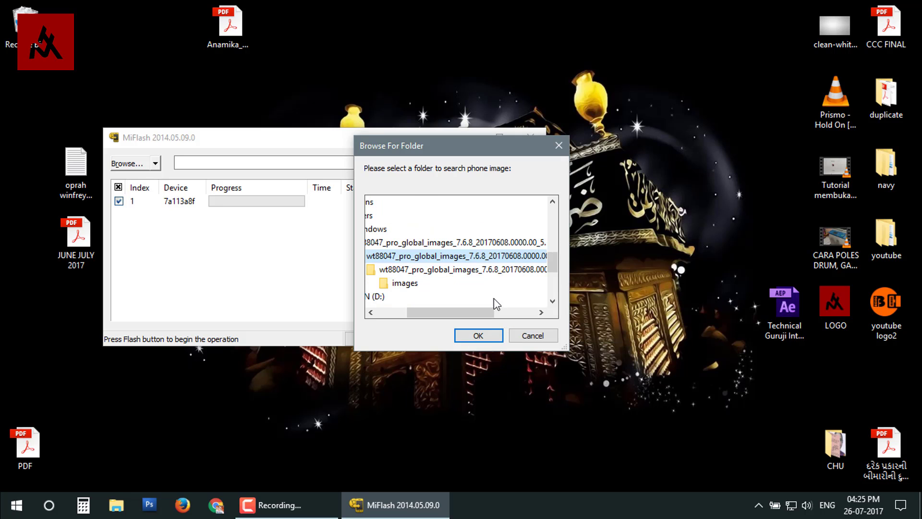
left_click(478, 336)
- In MiFlash's advanced settings, browse for the FastBoot script and navigate to the WINDOWS OS (C:) drive
left_click(155, 164)
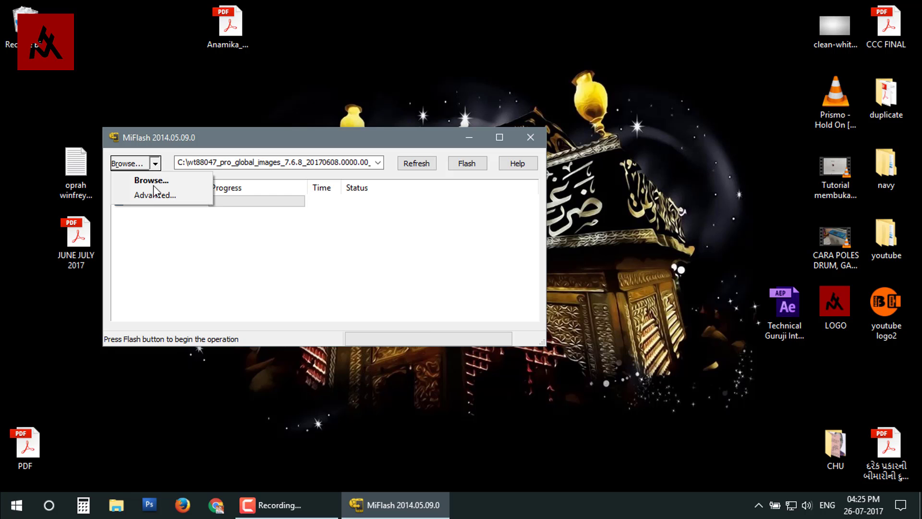
left_click(158, 194)
left_click(456, 180)
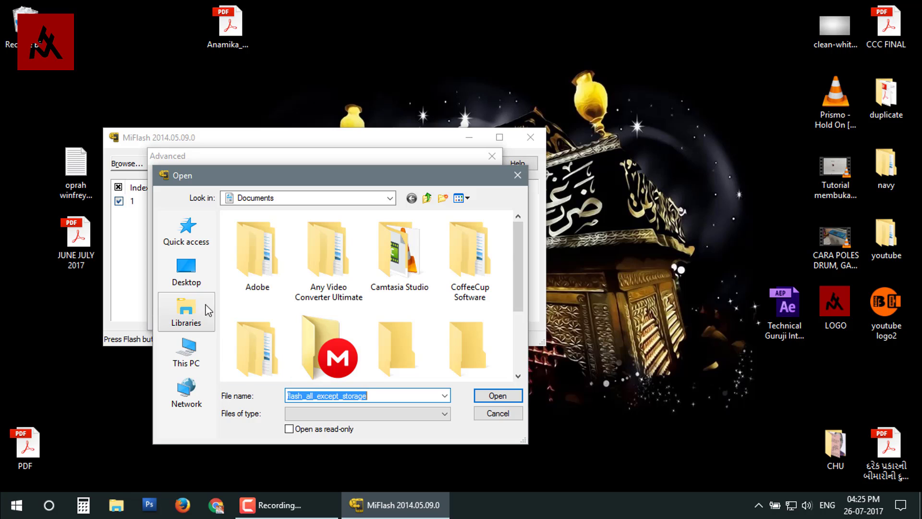
left_click(187, 270)
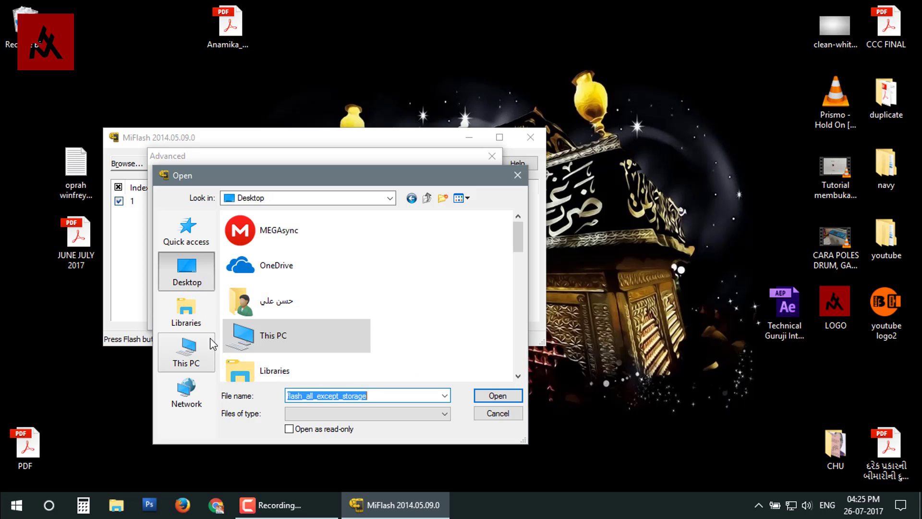
double_click(289, 337)
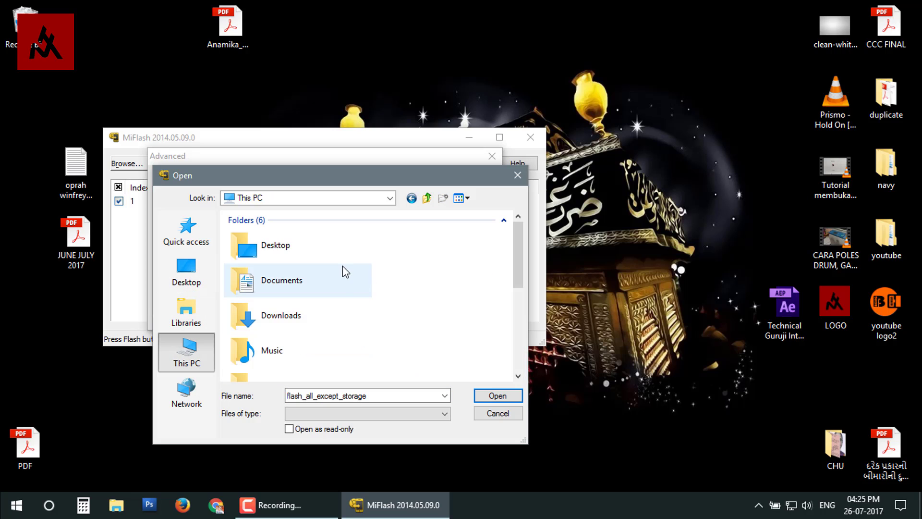
scroll(334, 289, "down", 5)
double_click(317, 245)
- Choose the flash_all batch script from the innermost wt88047_pro_global_images_7.6.8 folder as the FastBoot script and accept the advanced settings
scroll(355, 295, "right", 2)
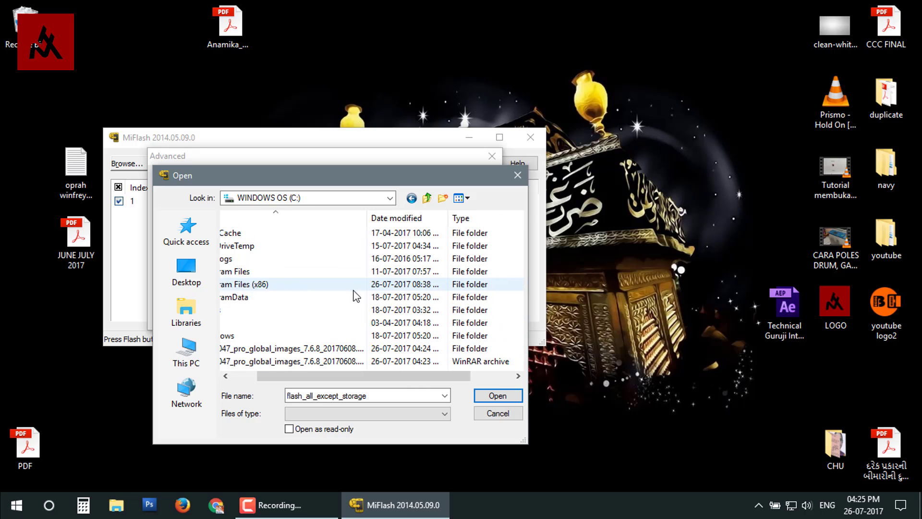
scroll(356, 296, "left", 2)
double_click(284, 348)
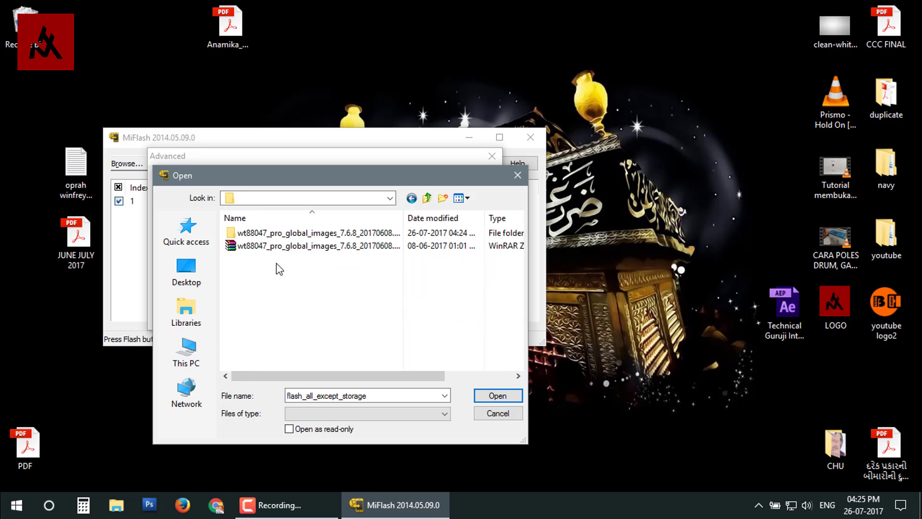
double_click(284, 233)
double_click(287, 229)
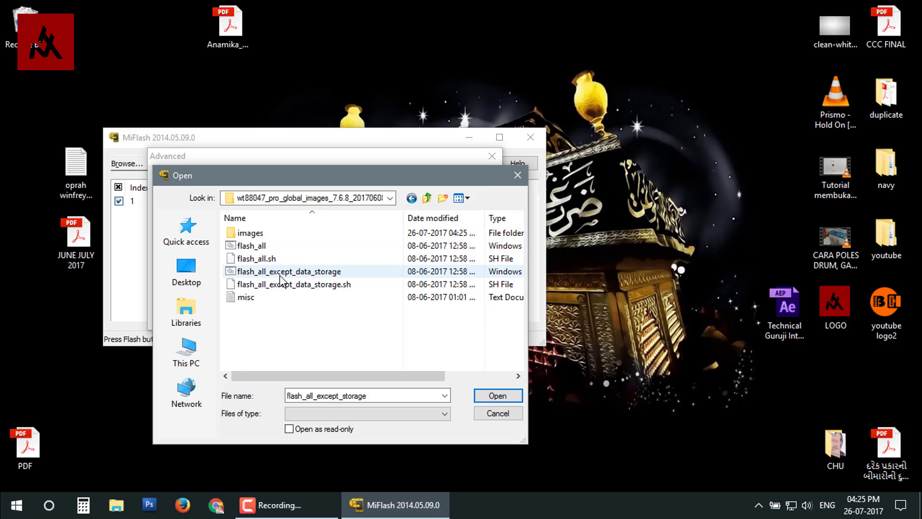
double_click(282, 245)
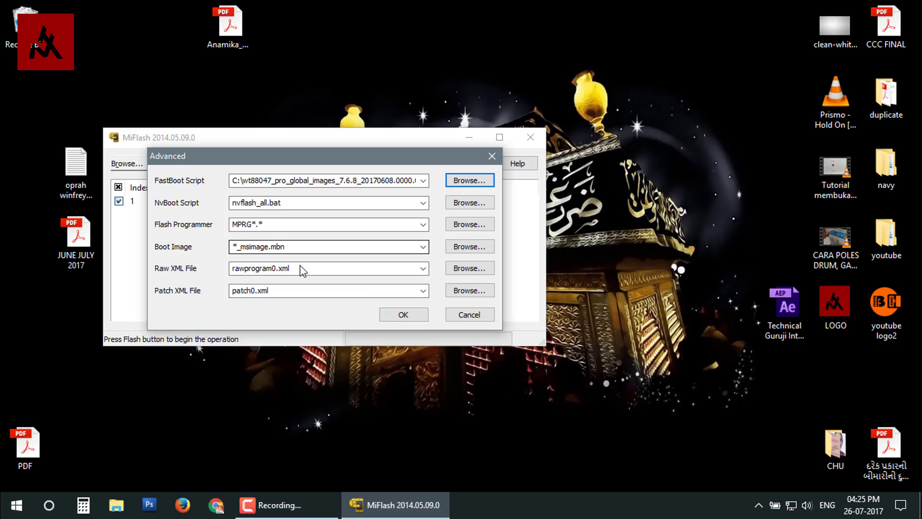
left_click(413, 315)
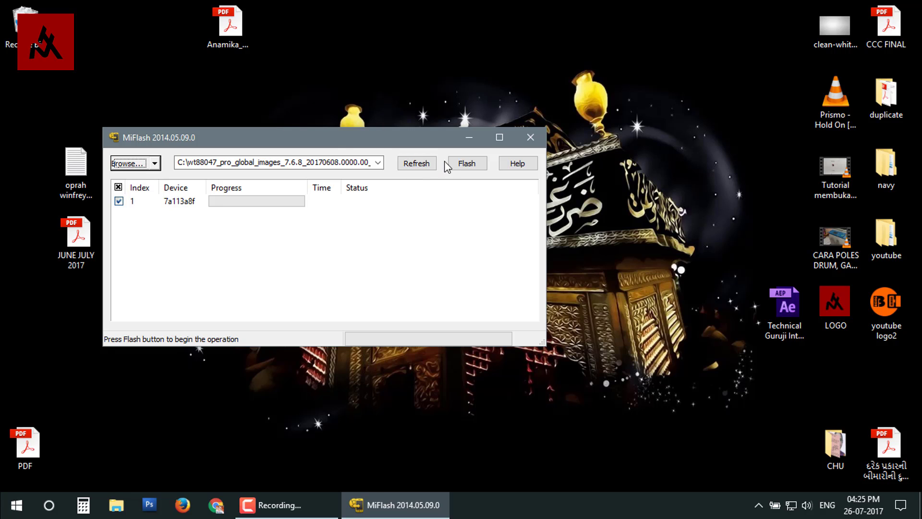
- Start flashing the selected firmware to the connected phone
left_click(461, 165)
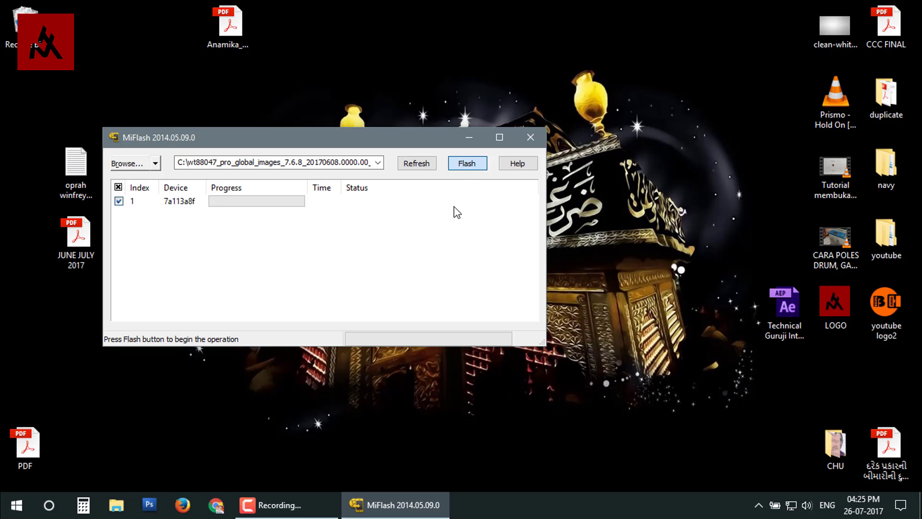
left_click(470, 164)
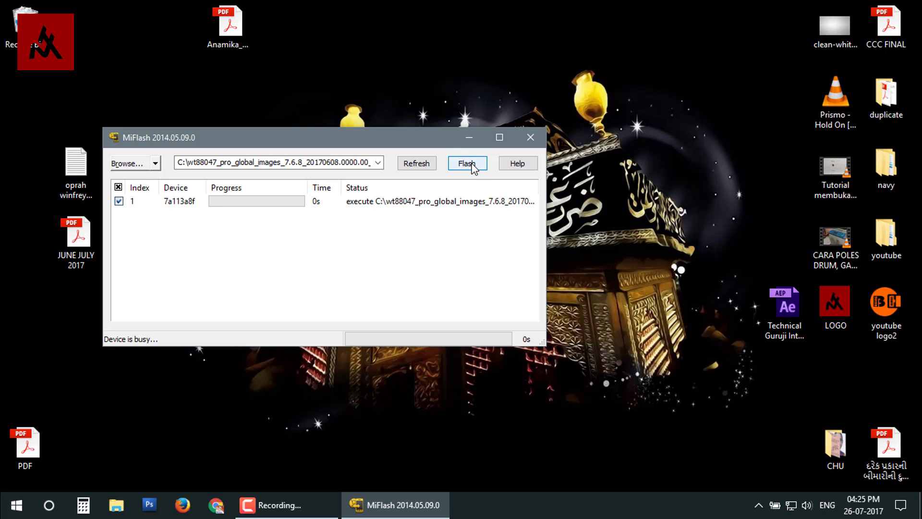